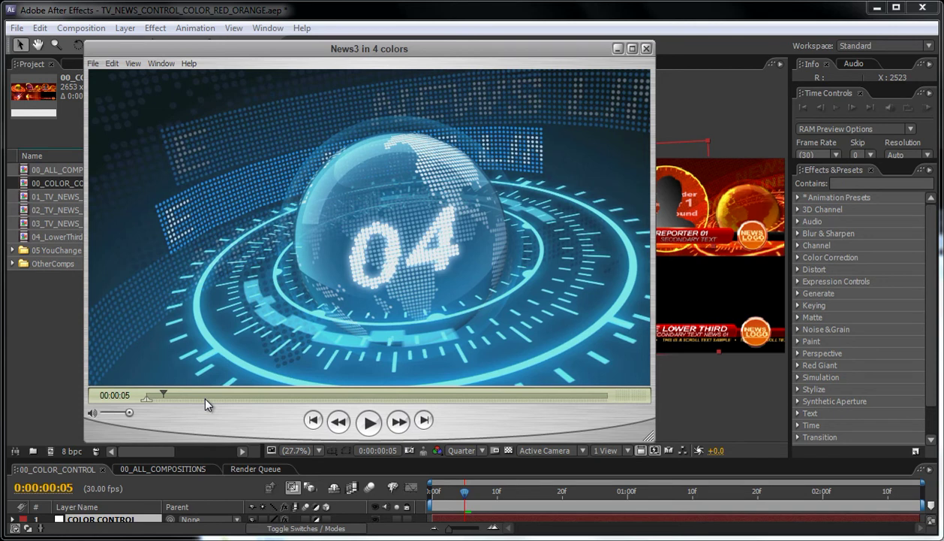
Scrub the News3 preview to about 2:03, past the red globe countdown
{"action": "left_click_drag", "start_coordinate": [159, 393], "coordinate": [410, 398]}
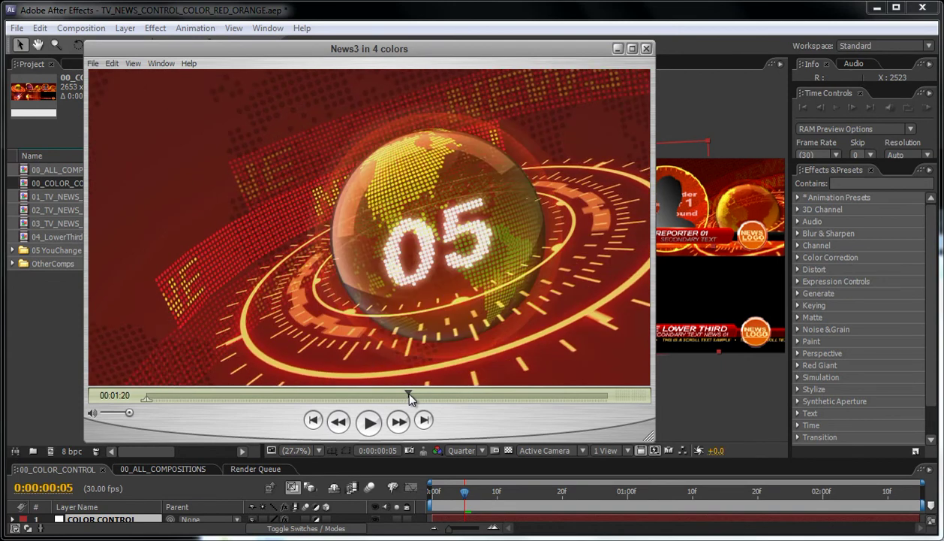
{"action": "left_click_drag", "start_coordinate": [410, 398], "coordinate": [552, 392]}
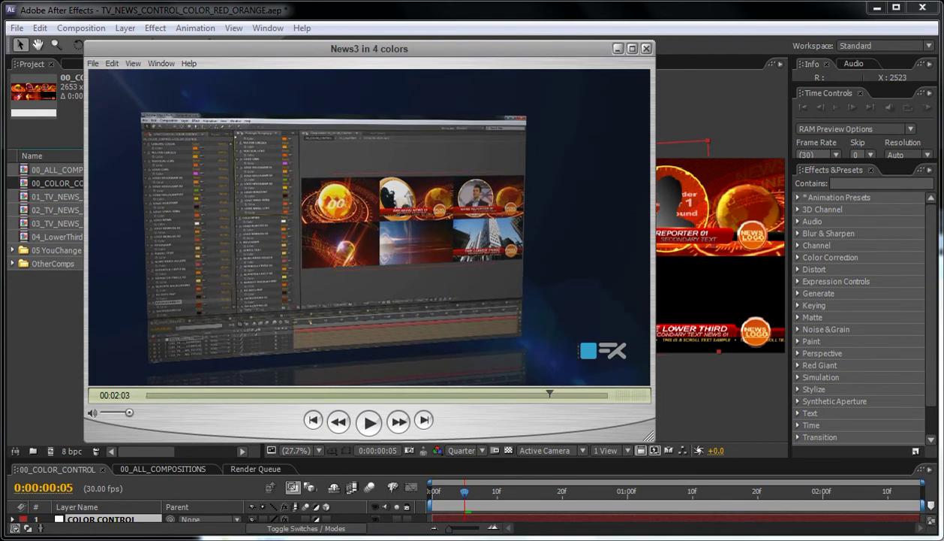
Minimize the player and open TV_NEWS_COLORS_PRESETS, showing blue plate, green yellow, red orange and violet orange folders
{"action": "left_click", "coordinate": [617, 48]}
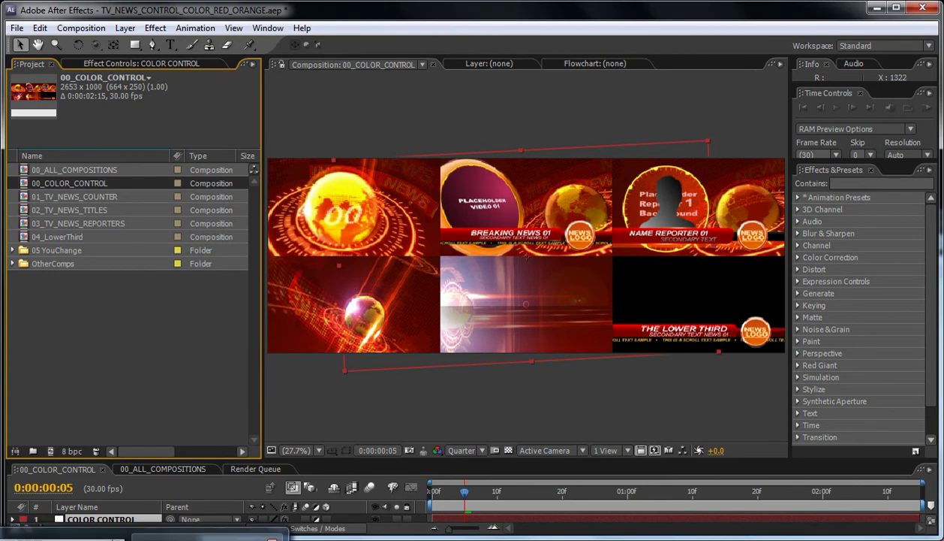
{"action": "left_click", "coordinate": [208, 524]}
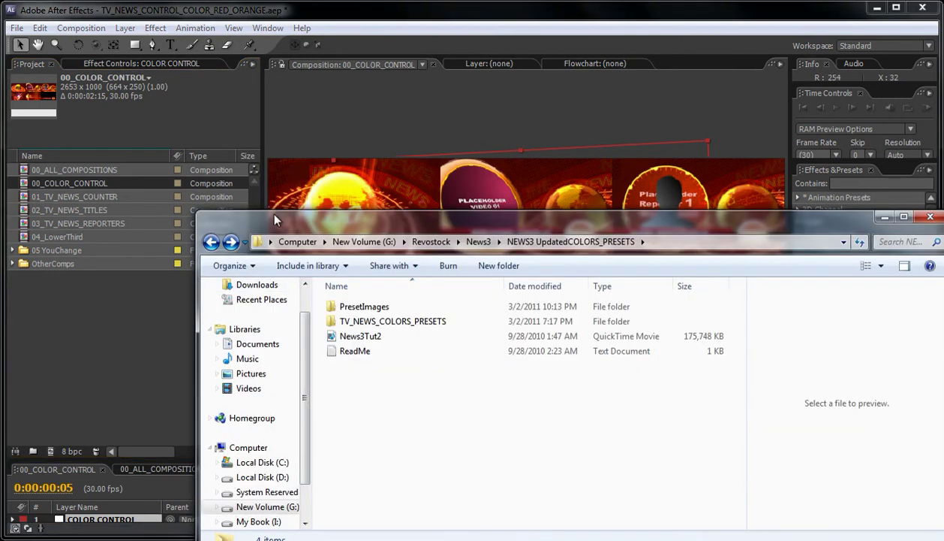
{"action": "left_click_drag", "start_coordinate": [270, 221], "coordinate": [221, 137]}
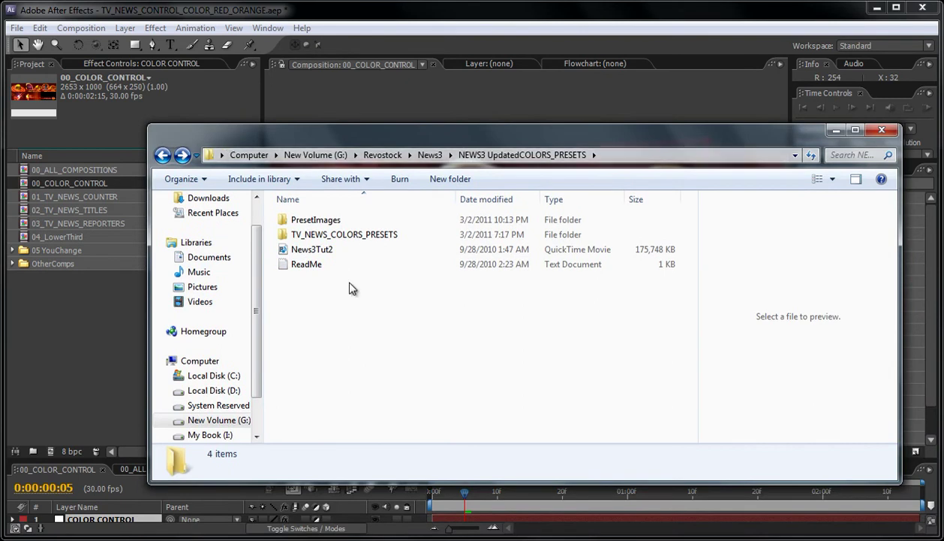
{"action": "left_click", "coordinate": [308, 250]}
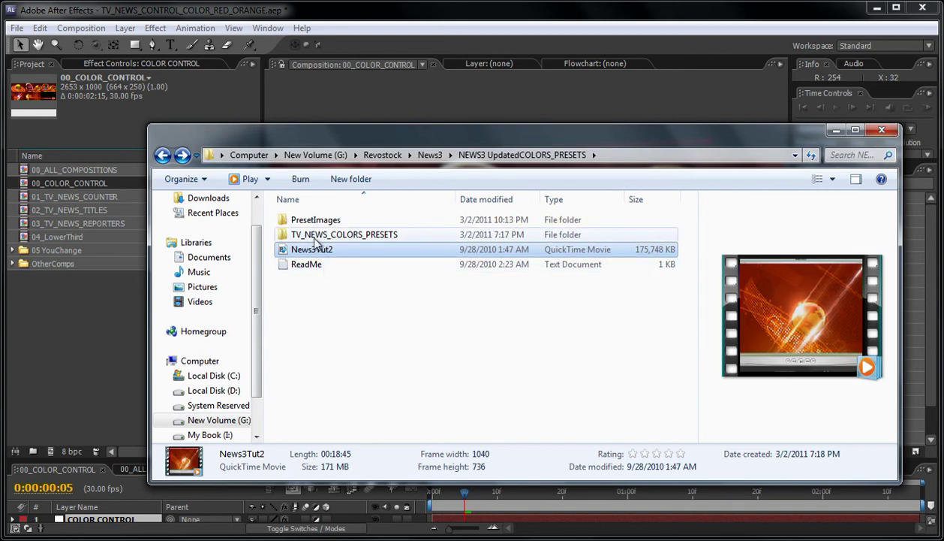
{"action": "mouse_move", "coordinate": [345, 234]}
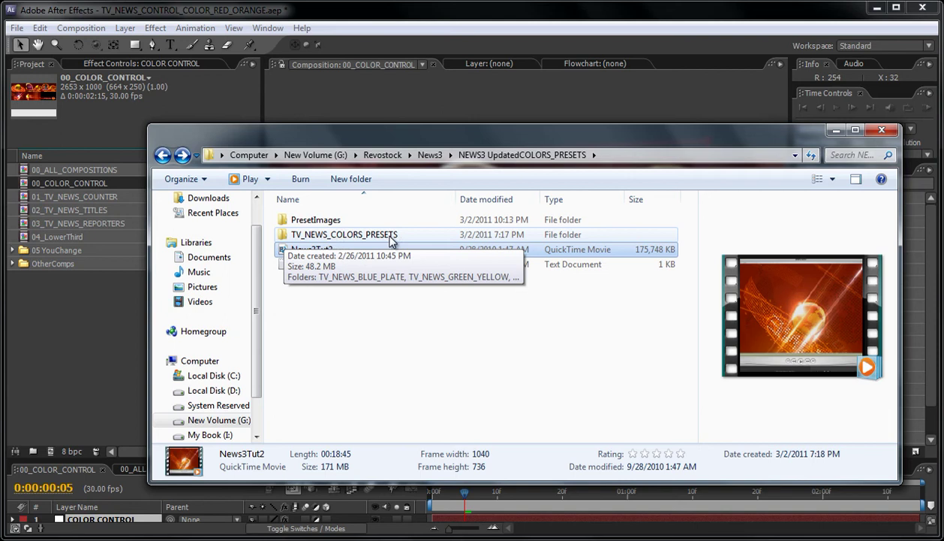
{"action": "double_click", "coordinate": [325, 236]}
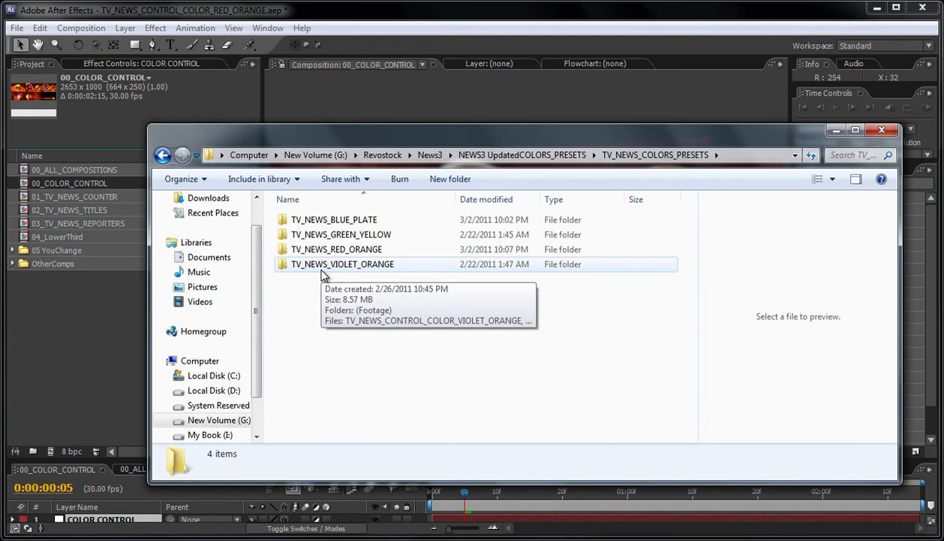
Open TV_NEWS_BLUE_PLATE and compare its project with the breaking-news preview
{"action": "double_click", "coordinate": [336, 220]}
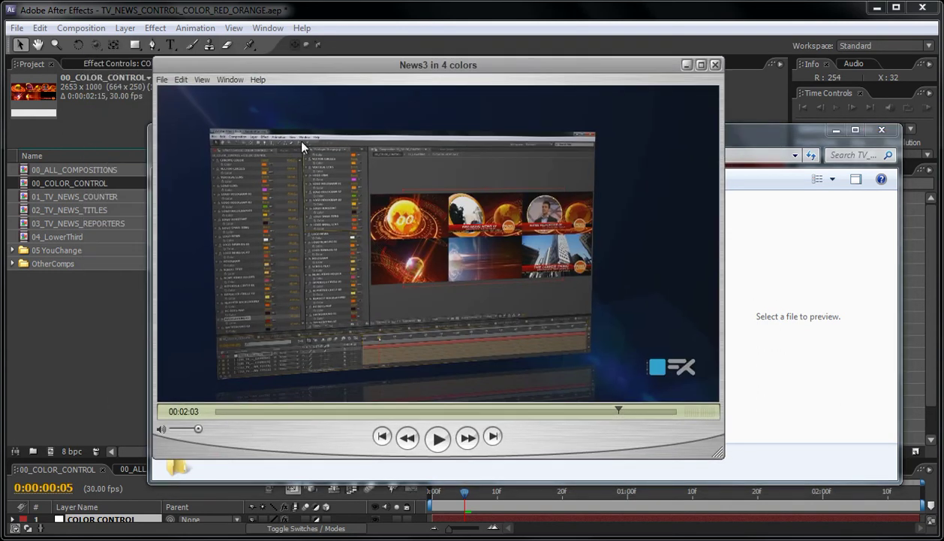
{"action": "left_click_drag", "start_coordinate": [234, 410], "coordinate": [270, 412]}
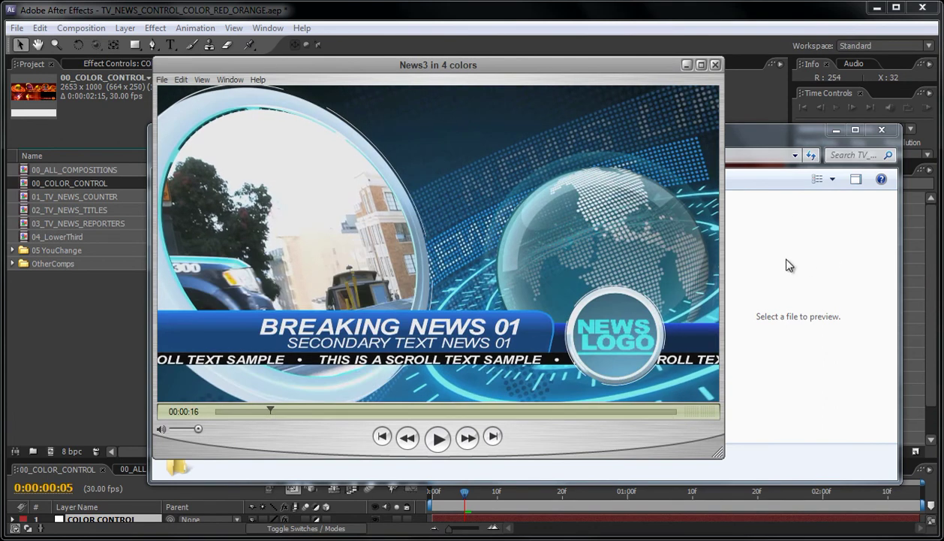
{"action": "left_click", "coordinate": [788, 265]}
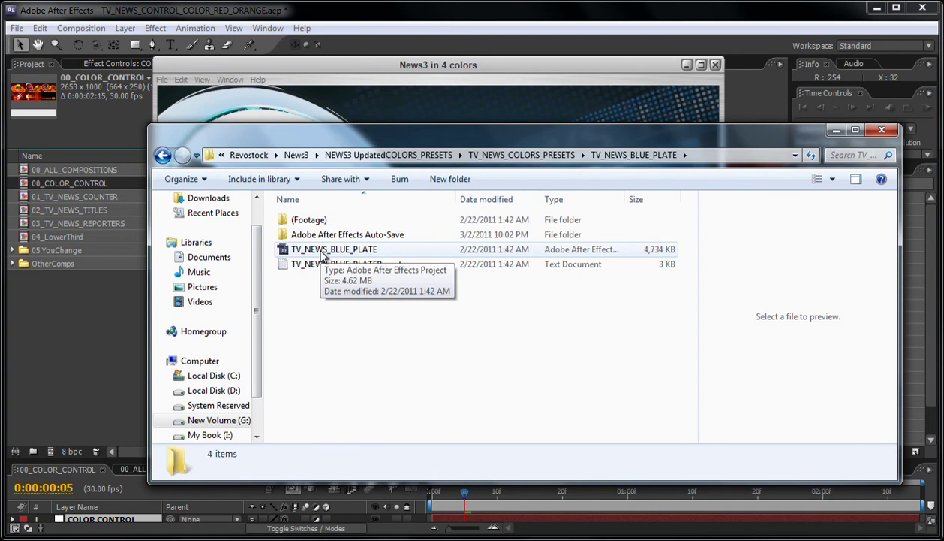
{"action": "left_click", "coordinate": [323, 255]}
{"action": "left_click", "coordinate": [276, 69]}
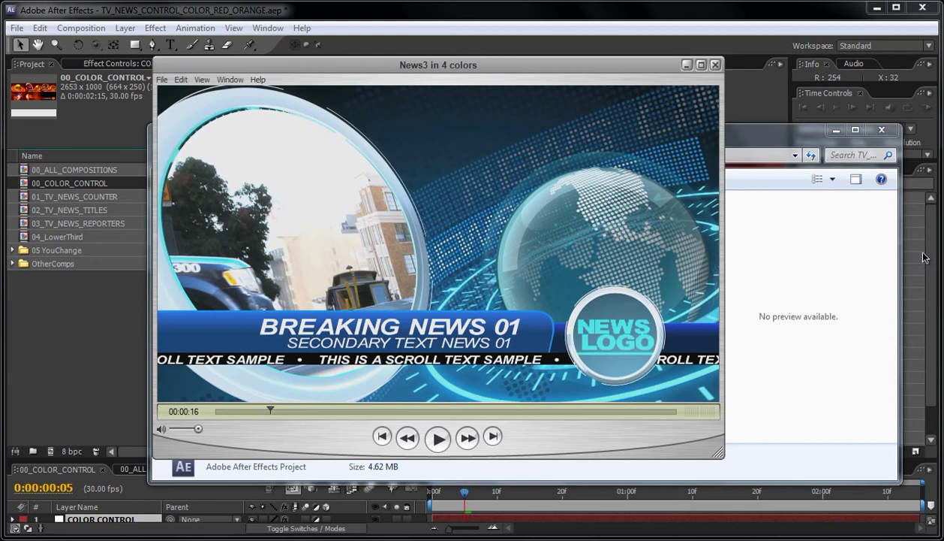
{"action": "left_click", "coordinate": [785, 216]}
Go back and open TV_NEWS_GREEN_YELLOW, selecting its After Effects project
{"action": "left_click", "coordinate": [163, 155]}
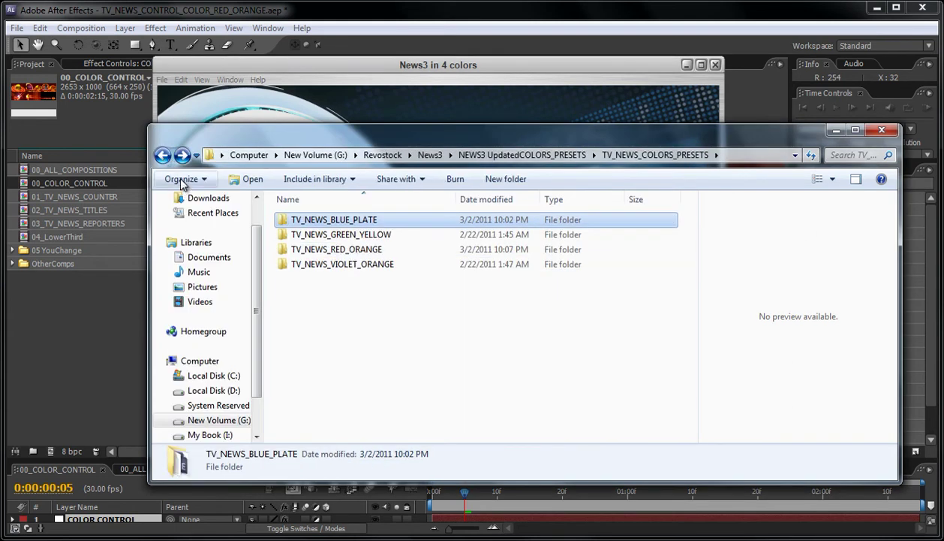
{"action": "double_click", "coordinate": [339, 235]}
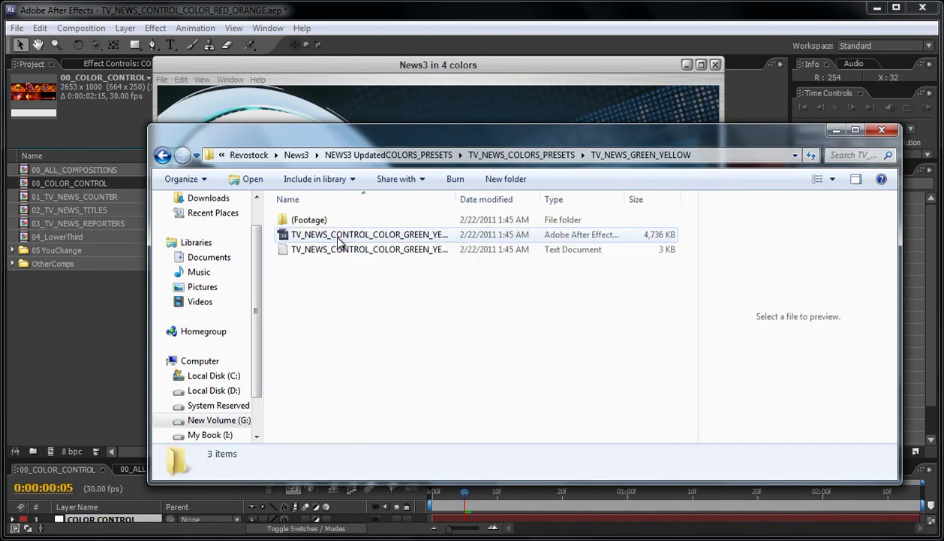
{"action": "left_click", "coordinate": [322, 237]}
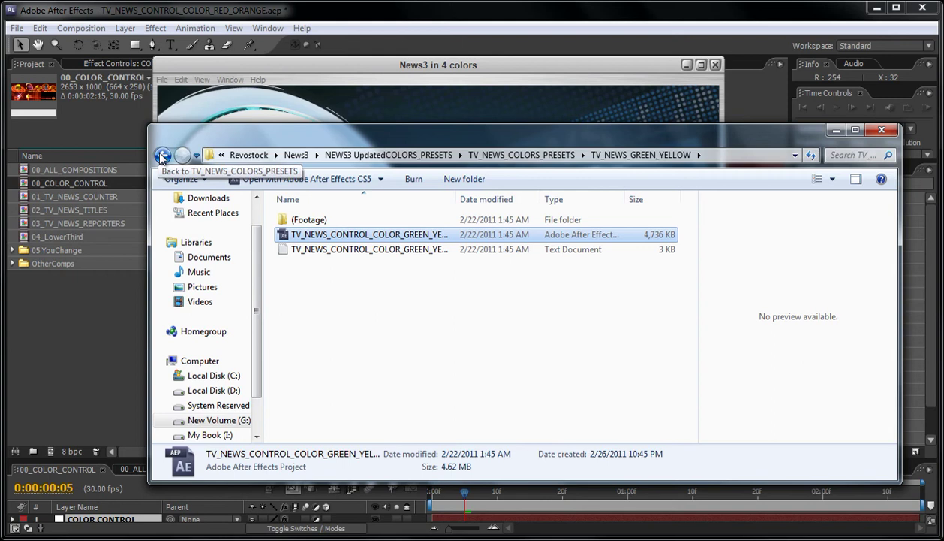
Revisit the BLUE_PLATE and GREEN_YELLOW folders, select the green-yellow .aep, then minimize Explorer
{"action": "left_click", "coordinate": [162, 155]}
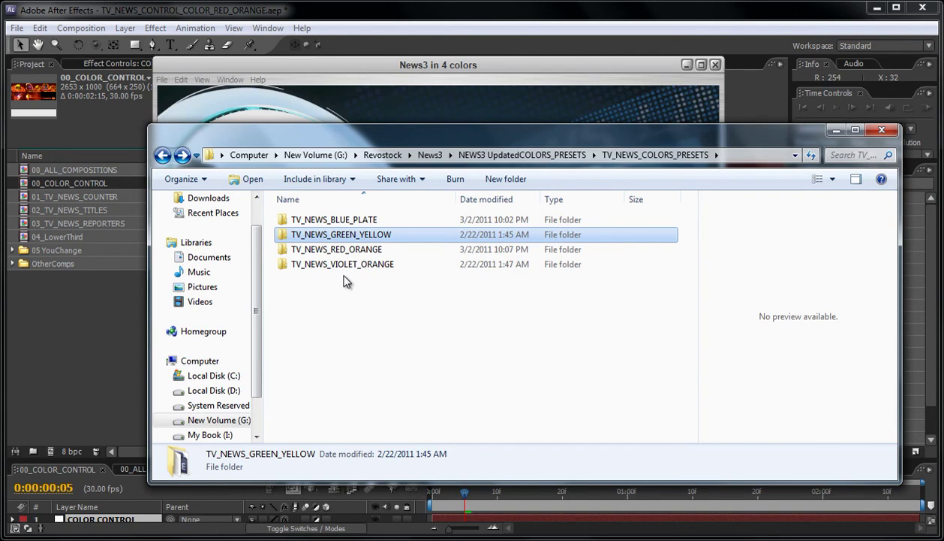
{"action": "double_click", "coordinate": [330, 220]}
{"action": "left_click", "coordinate": [163, 155]}
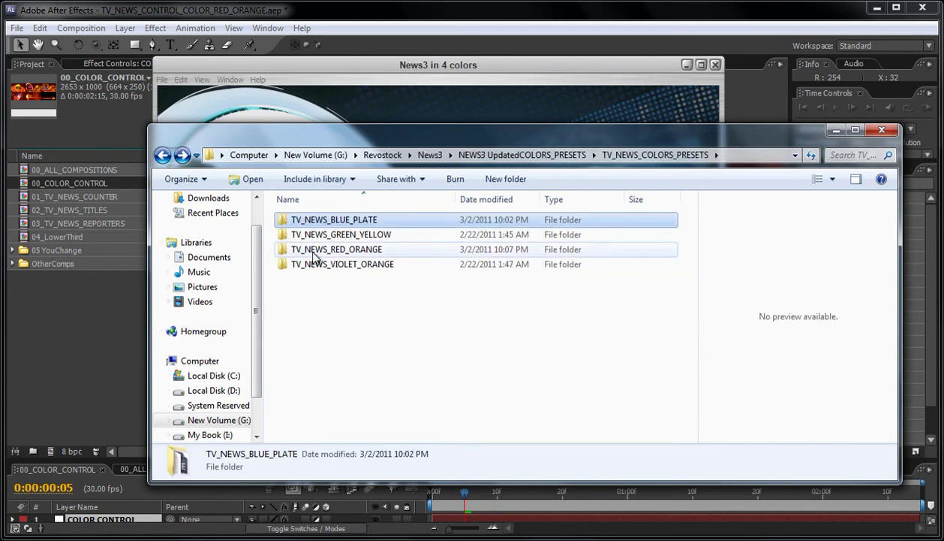
{"action": "mouse_move", "coordinate": [341, 234]}
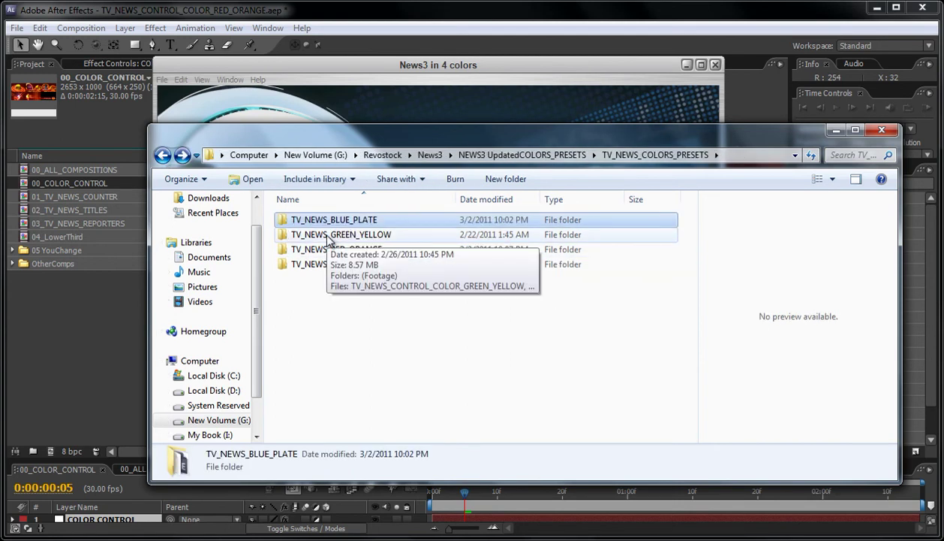
{"action": "double_click", "coordinate": [330, 235]}
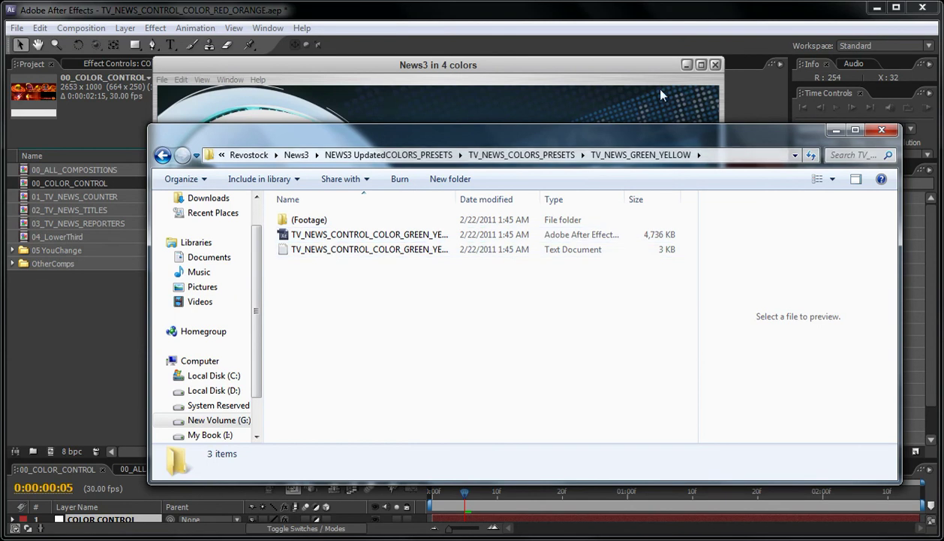
{"action": "left_click", "coordinate": [397, 235]}
{"action": "left_click", "coordinate": [835, 130]}
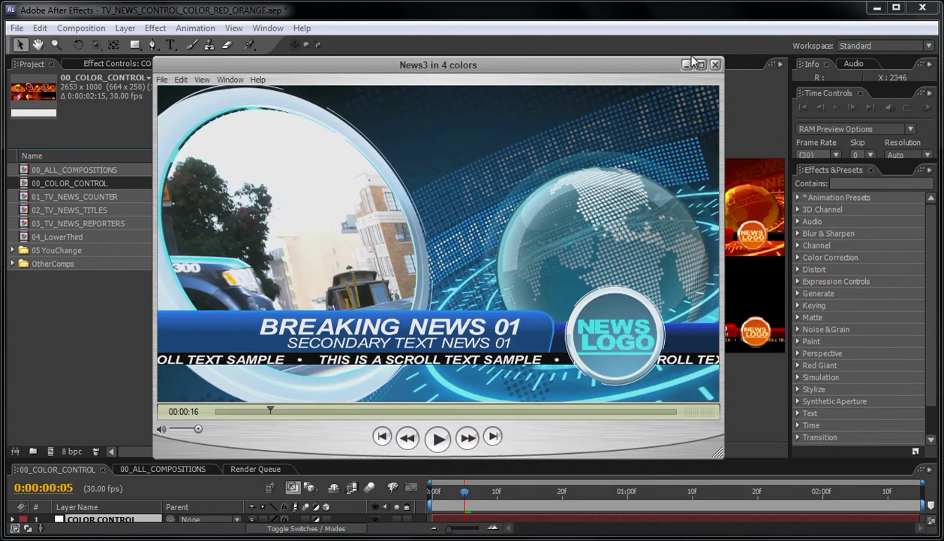
Hide the preview and drag the 00_COLOR_CONTROL timeline taller to list all seven layers
{"action": "left_click", "coordinate": [686, 65]}
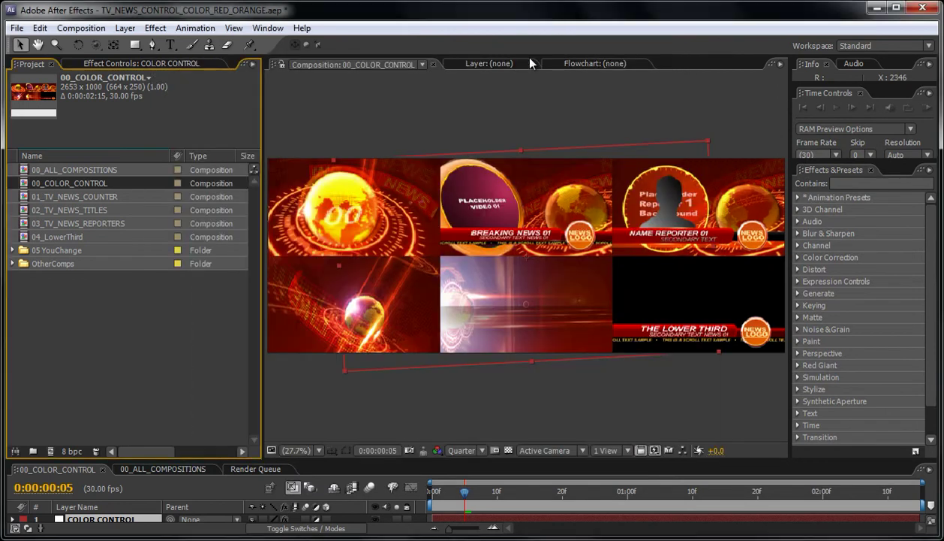
{"action": "left_click", "coordinate": [66, 171]}
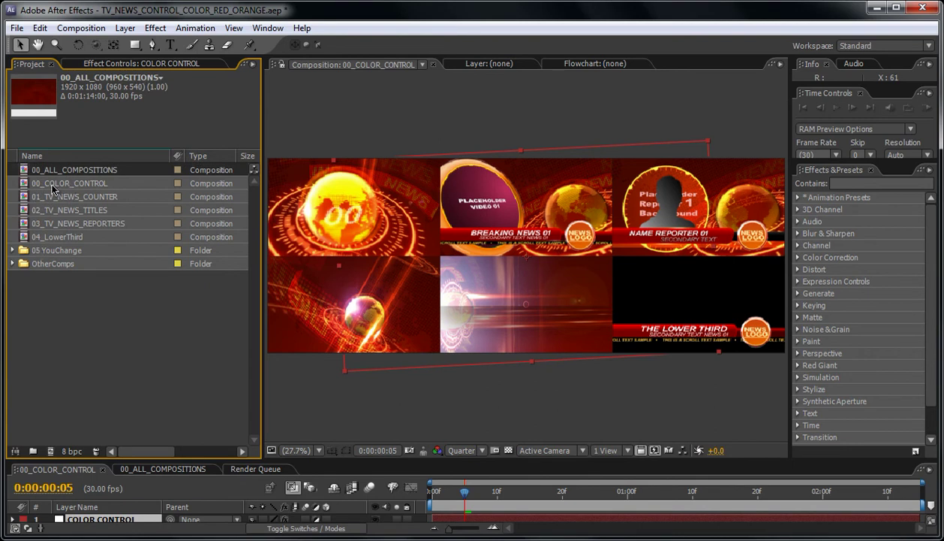
{"action": "left_click", "coordinate": [52, 185]}
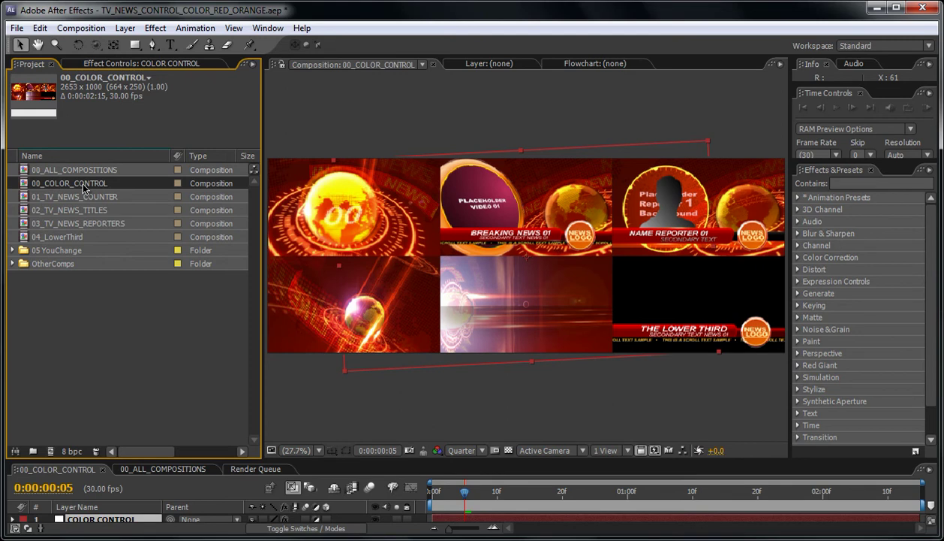
{"action": "double_click", "coordinate": [83, 186]}
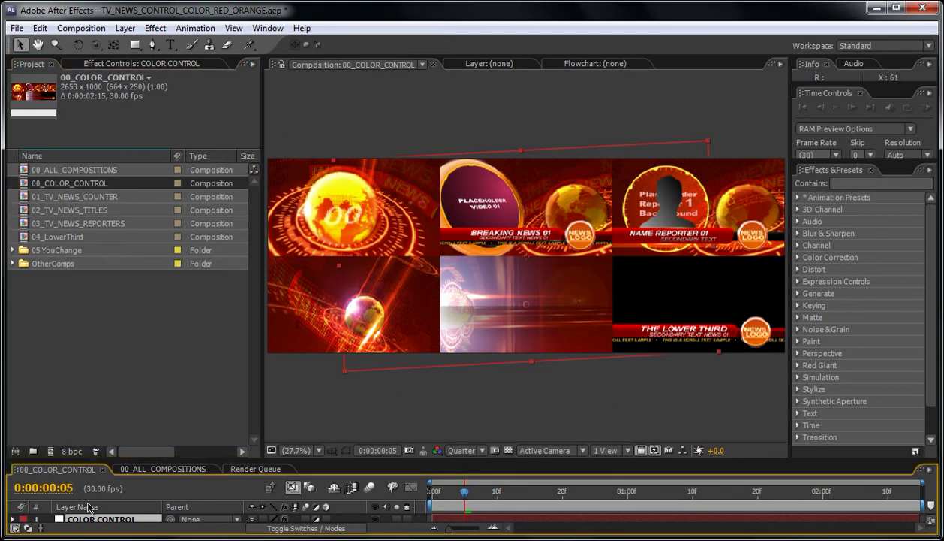
{"action": "left_click_drag", "start_coordinate": [128, 460], "coordinate": [135, 366]}
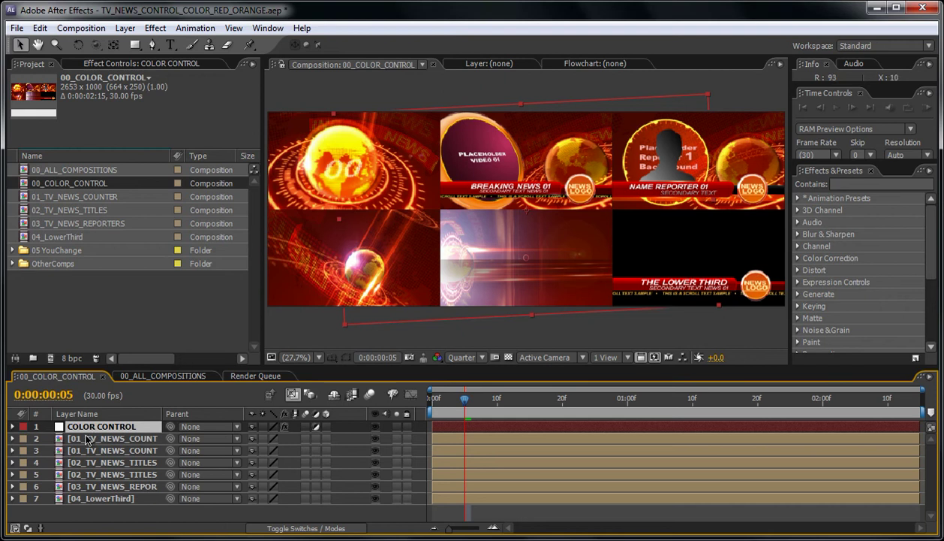
Select the COLOR CONTROL layer and show its Effect Controls
{"action": "left_click", "coordinate": [87, 441]}
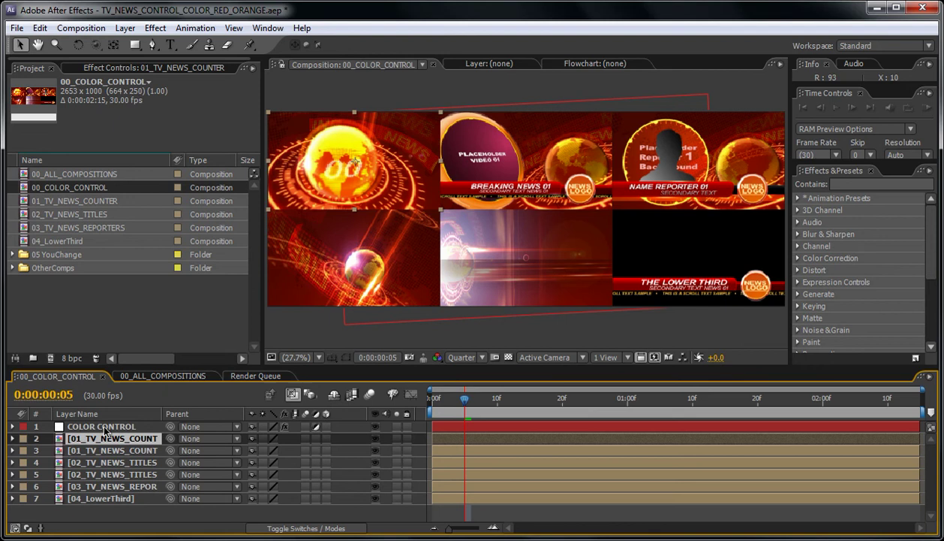
{"action": "left_click", "coordinate": [105, 427]}
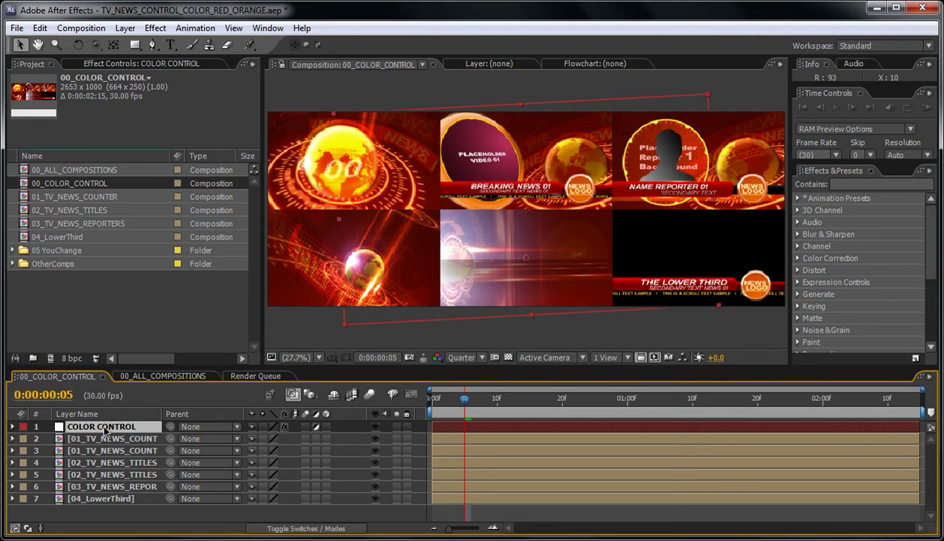
{"action": "left_click", "coordinate": [115, 66]}
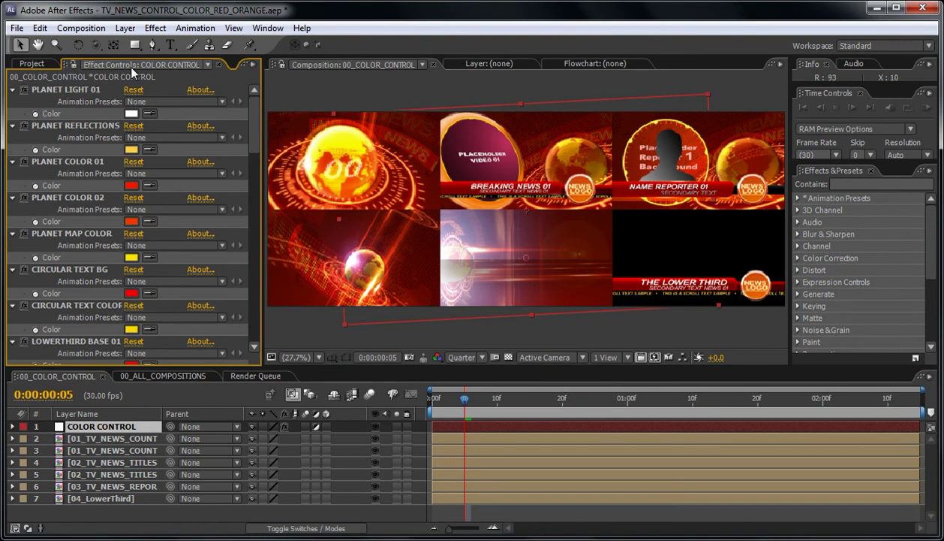
{"action": "left_click", "coordinate": [24, 65]}
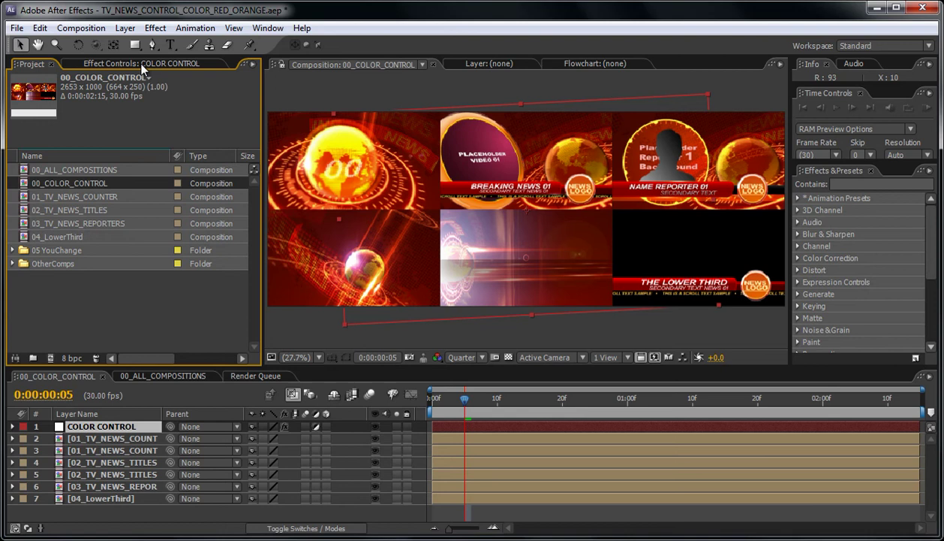
{"action": "left_click", "coordinate": [140, 64]}
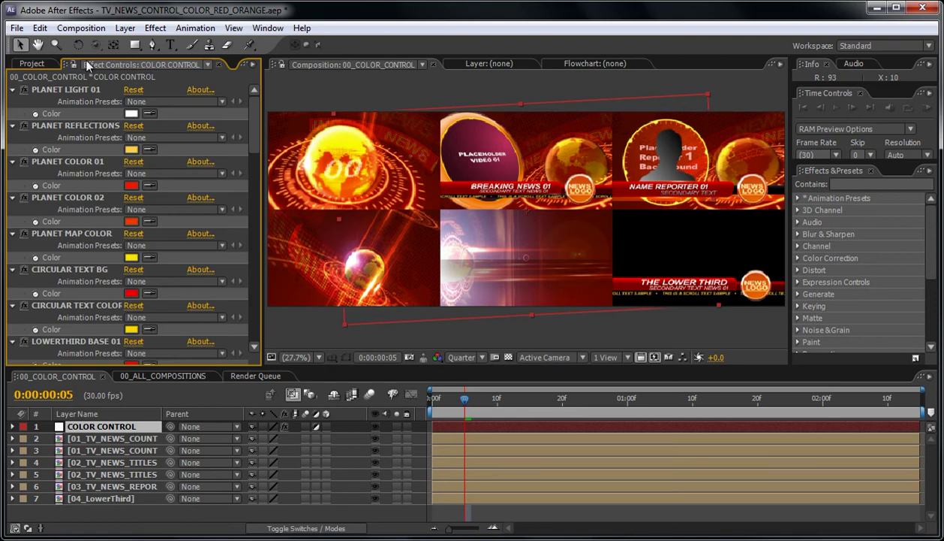
{"action": "left_click", "coordinate": [132, 426]}
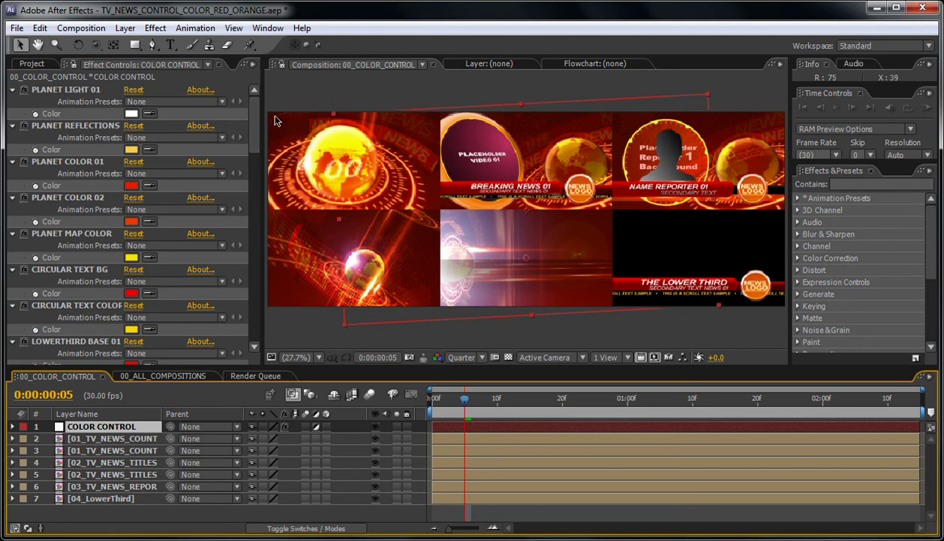
Scroll the colour effect list down to BACKGROUND 01 and BACKGROUND 02
{"action": "left_click", "coordinate": [253, 121]}
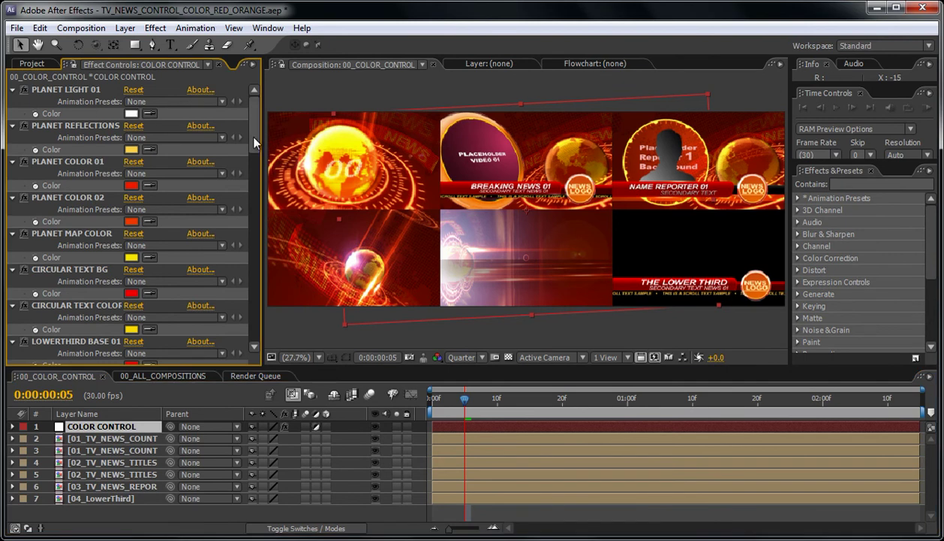
{"action": "left_click_drag", "start_coordinate": [254, 143], "coordinate": [254, 205]}
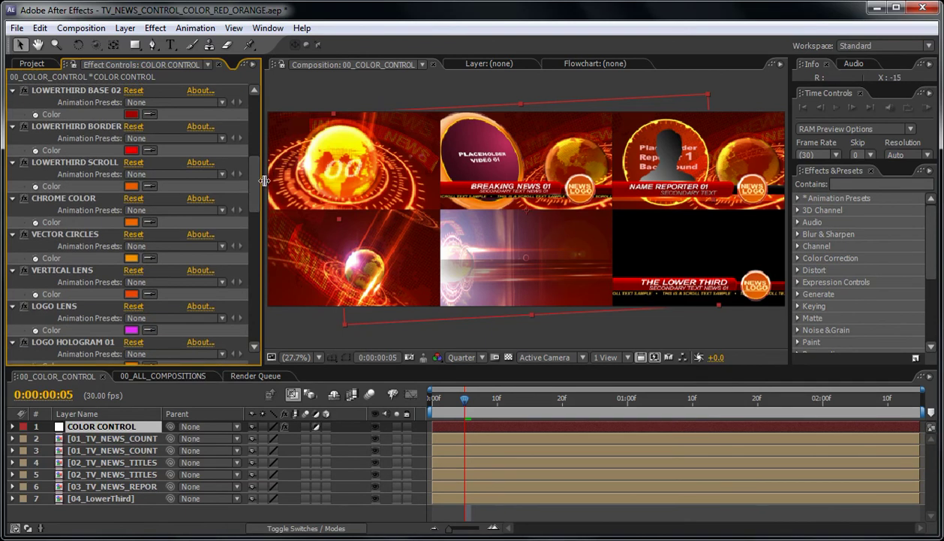
{"action": "left_click_drag", "start_coordinate": [253, 181], "coordinate": [258, 219]}
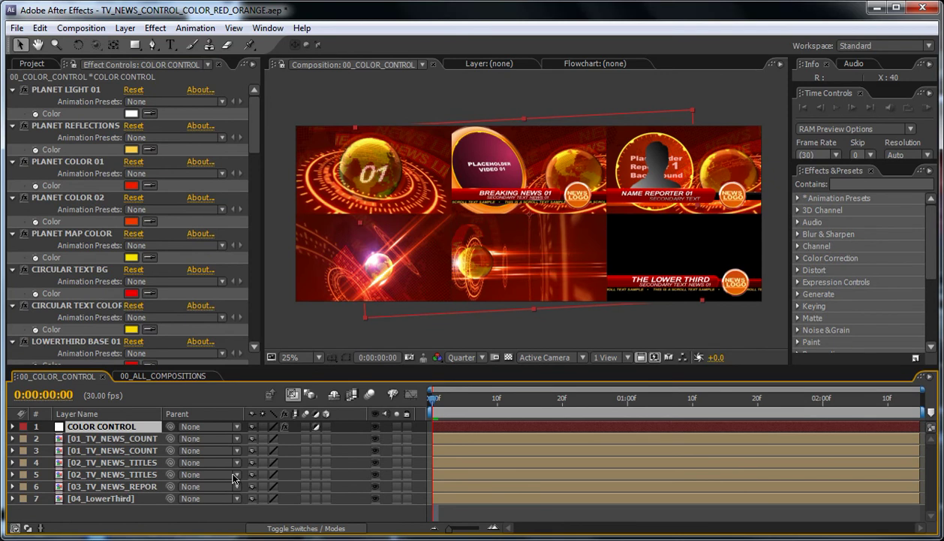
{"action": "left_click", "coordinate": [252, 136]}
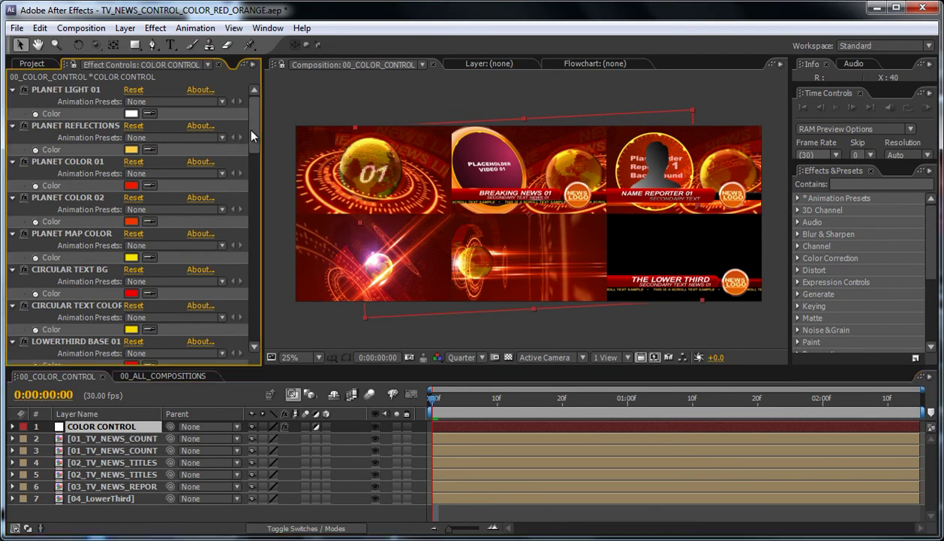
{"action": "left_click", "coordinate": [51, 94]}
{"action": "left_click_drag", "start_coordinate": [259, 139], "coordinate": [237, 299]}
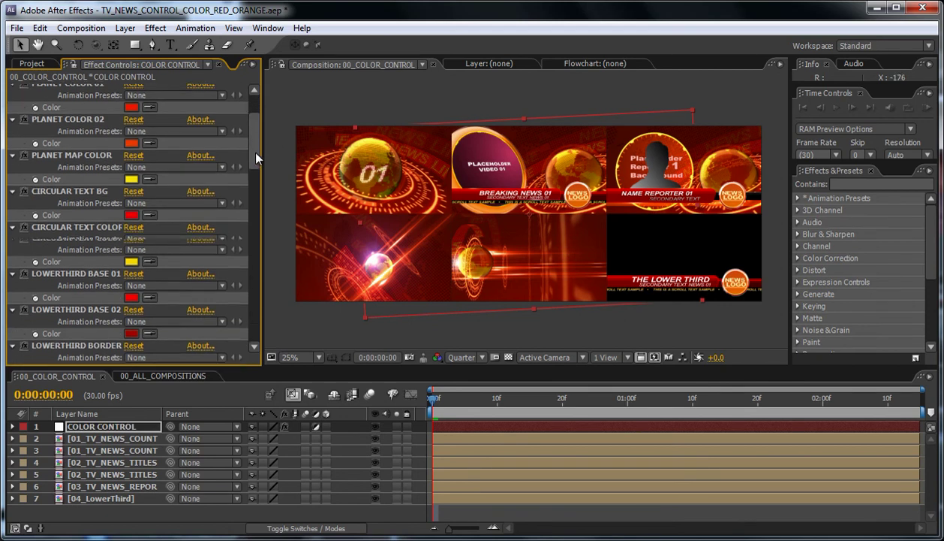
{"action": "scroll", "coordinate": [235, 298], "scroll_direction": "down", "scroll_amount": 3}
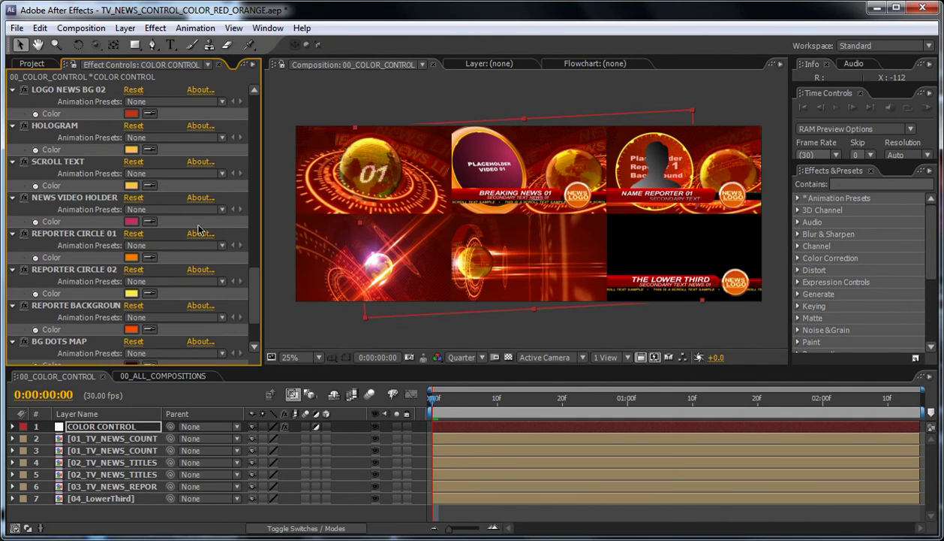
{"action": "scroll", "coordinate": [254, 316], "scroll_direction": "down", "scroll_amount": 4}
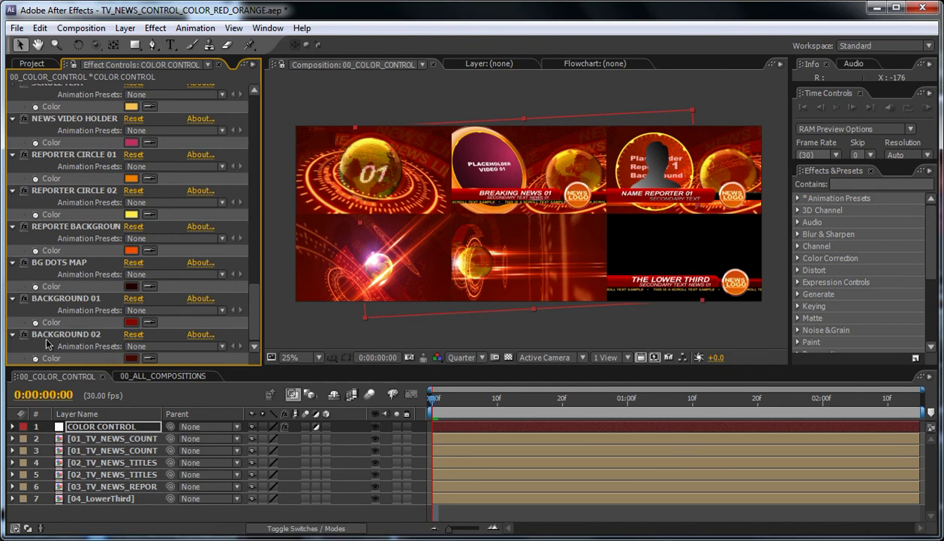
Set BACKGROUND 02 to a steel blue with hue around 200°
{"action": "left_click", "coordinate": [131, 358]}
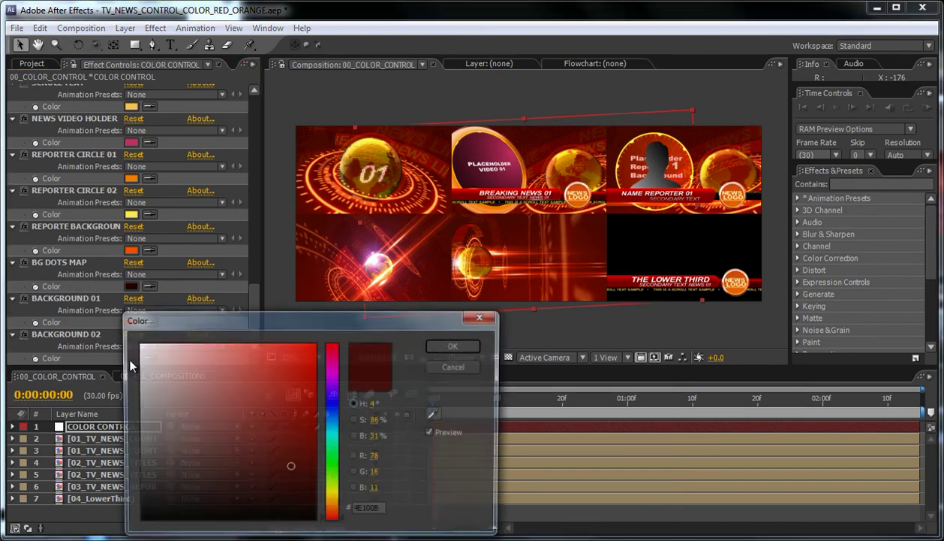
{"action": "left_click_drag", "start_coordinate": [275, 336], "coordinate": [273, 301]}
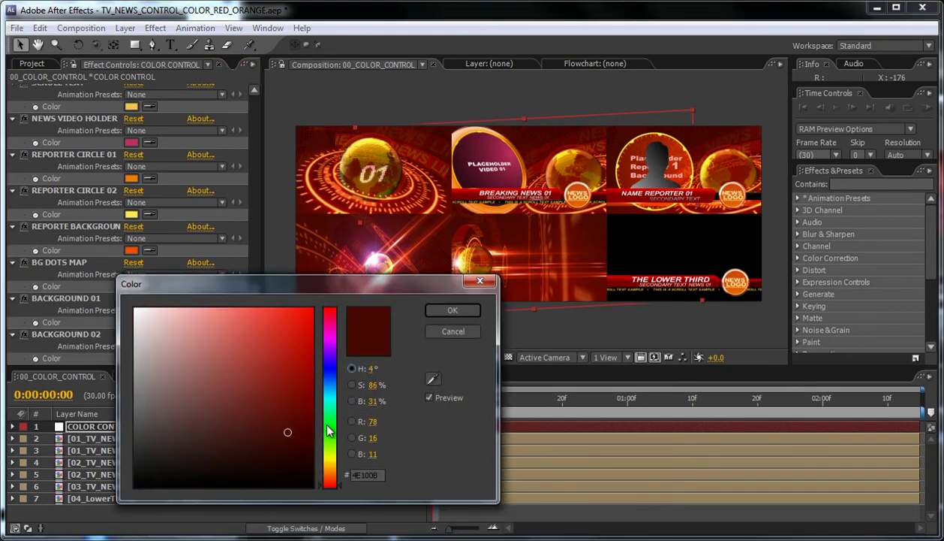
{"action": "left_click", "coordinate": [332, 427]}
{"action": "left_click", "coordinate": [286, 395]}
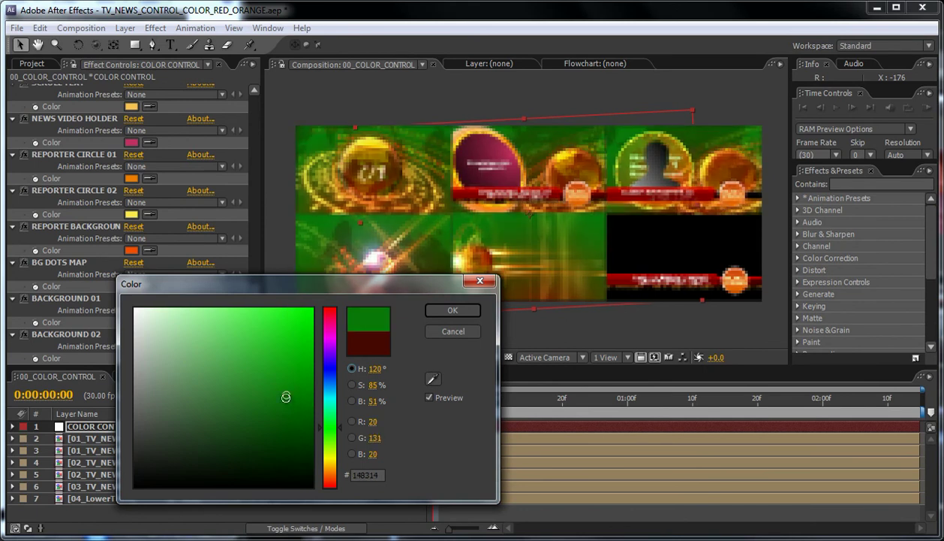
{"action": "left_click", "coordinate": [335, 454]}
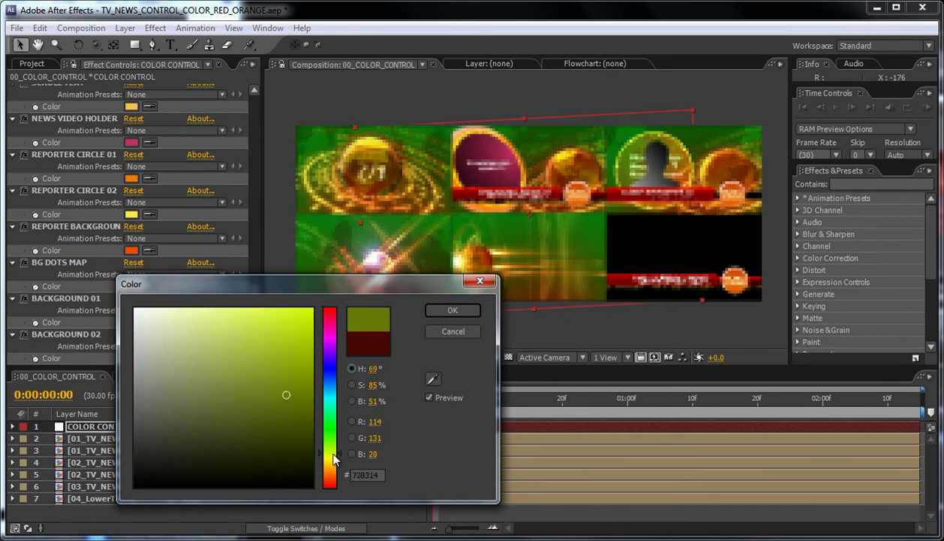
{"action": "left_click", "coordinate": [328, 347]}
{"action": "left_click", "coordinate": [328, 365]}
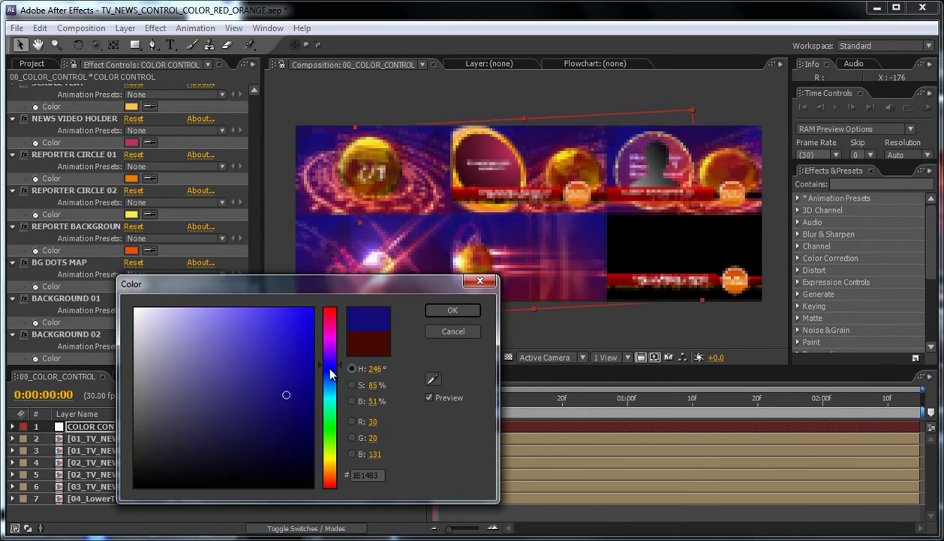
{"action": "left_click", "coordinate": [327, 388]}
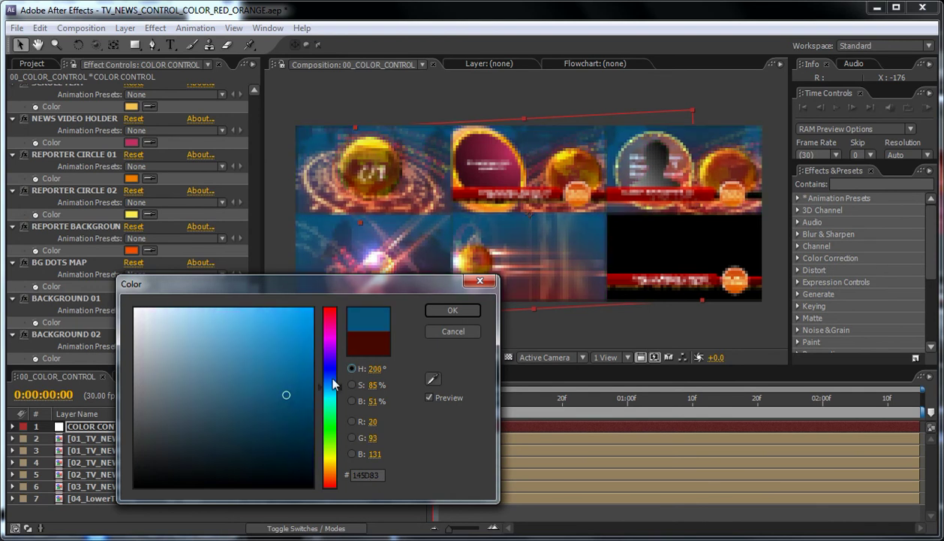
{"action": "left_click", "coordinate": [433, 313]}
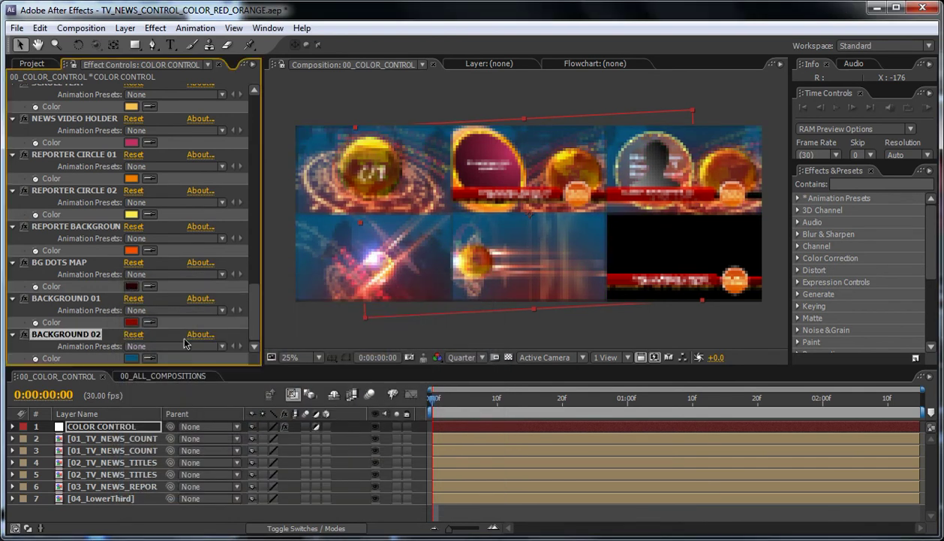
Set BACKGROUND 01 to the bright yellow-green A5BE1D
{"action": "left_click", "coordinate": [131, 324]}
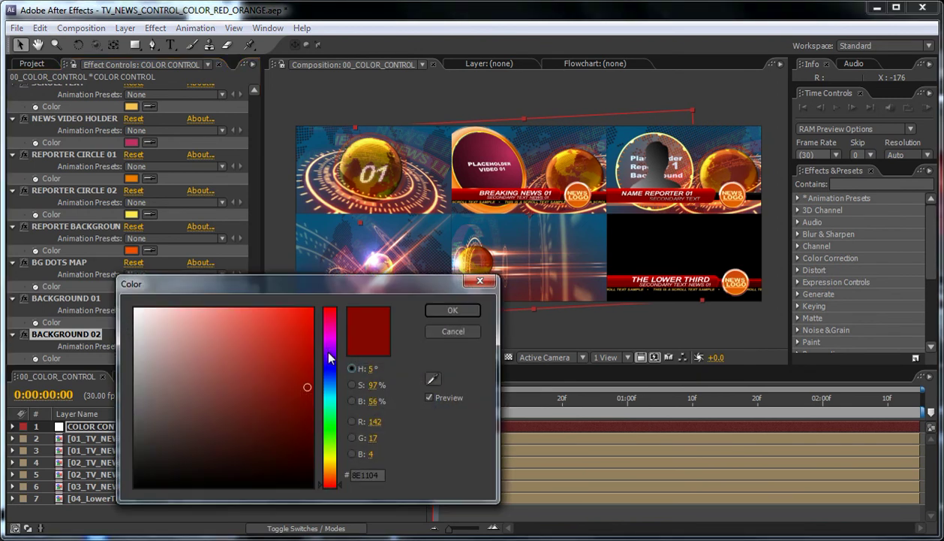
{"action": "left_click", "coordinate": [331, 422]}
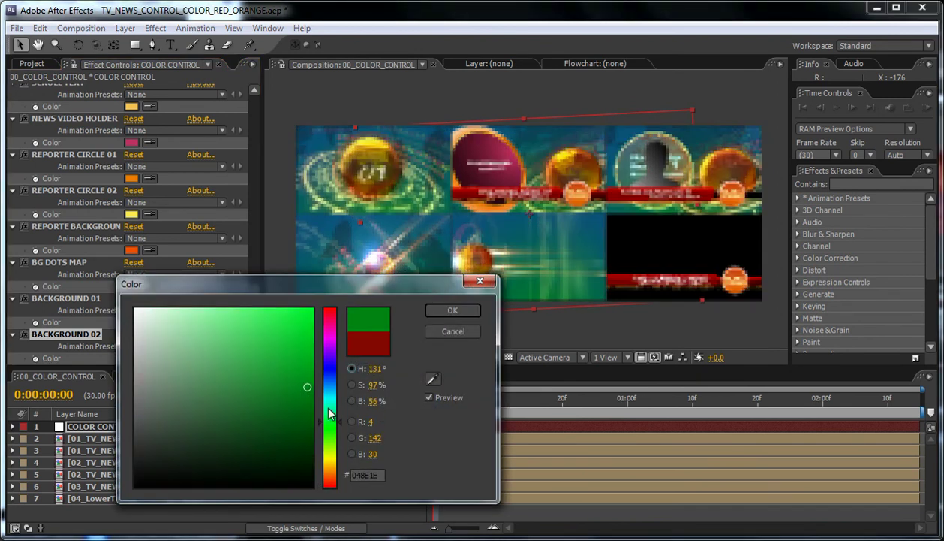
{"action": "left_click", "coordinate": [330, 456]}
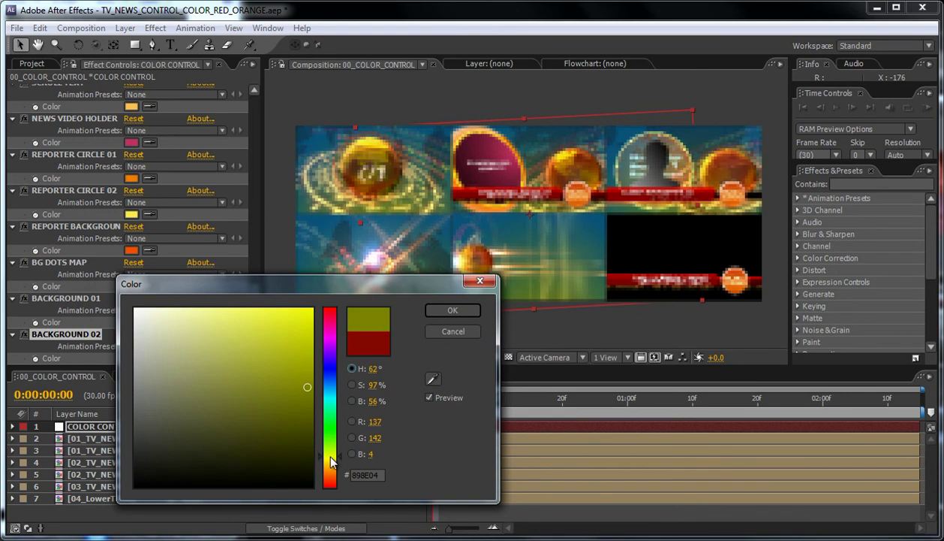
{"action": "left_click_drag", "start_coordinate": [330, 456], "coordinate": [330, 454]}
{"action": "left_click", "coordinate": [261, 337]}
{"action": "left_click", "coordinate": [286, 353]}
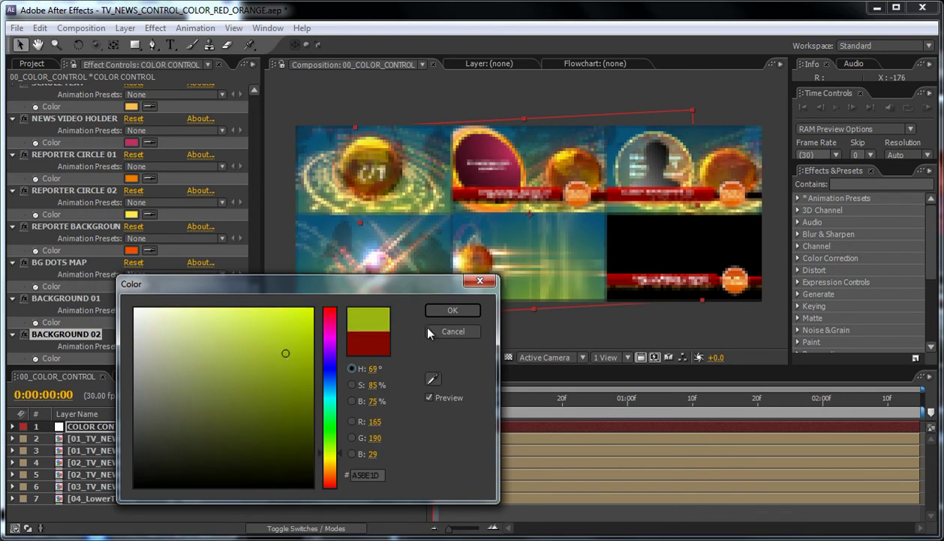
{"action": "left_click", "coordinate": [453, 310]}
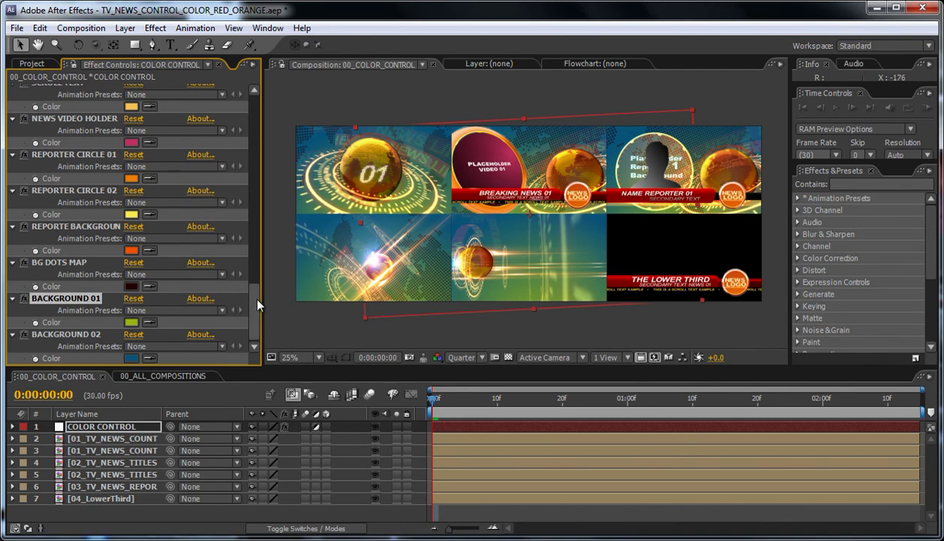
Scroll Effect Controls to the top, then down to LOWERTHIRD BASE 01 and 02
{"action": "scroll", "coordinate": [257, 297], "scroll_direction": "up", "scroll_amount": 2}
{"action": "left_click_drag", "start_coordinate": [258, 293], "coordinate": [257, 111]}
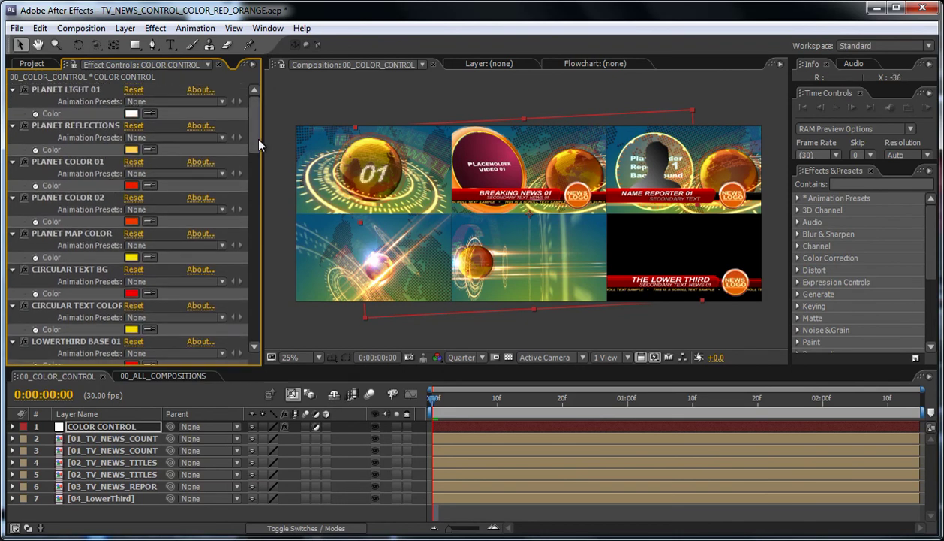
{"action": "left_click_drag", "start_coordinate": [258, 140], "coordinate": [250, 183]}
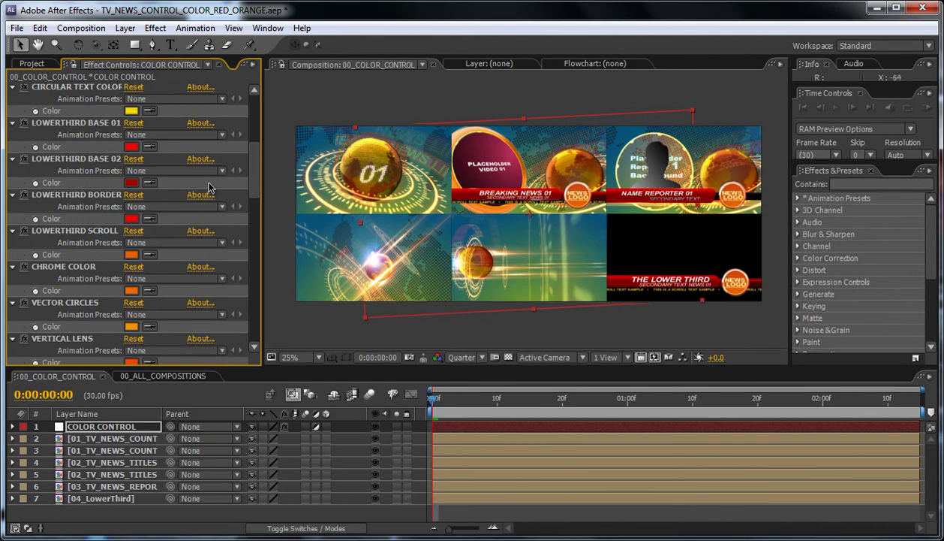
Change LOWERTHIRD BASE 02 from red to blue
{"action": "left_click", "coordinate": [133, 182]}
{"action": "left_click_drag", "start_coordinate": [328, 417], "coordinate": [331, 385]}
{"action": "left_click", "coordinate": [451, 311]}
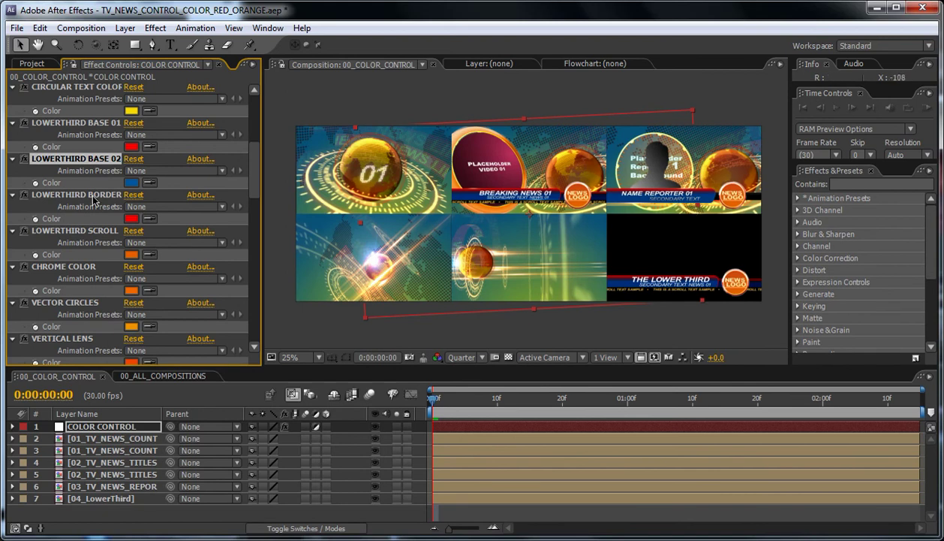
Change LOWERTHIRD BASE 01 to blue 007EFF
{"action": "left_click", "coordinate": [131, 147]}
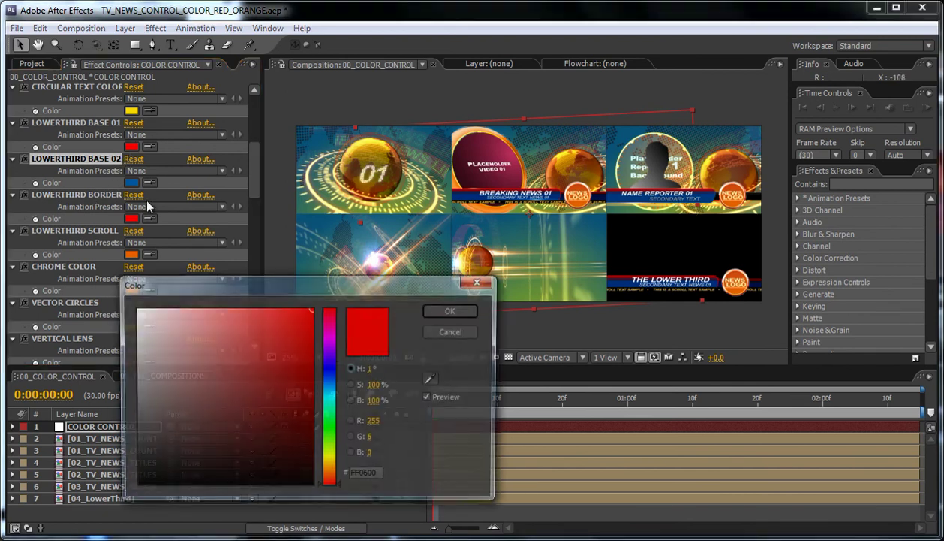
{"action": "left_click_drag", "start_coordinate": [327, 416], "coordinate": [326, 388]}
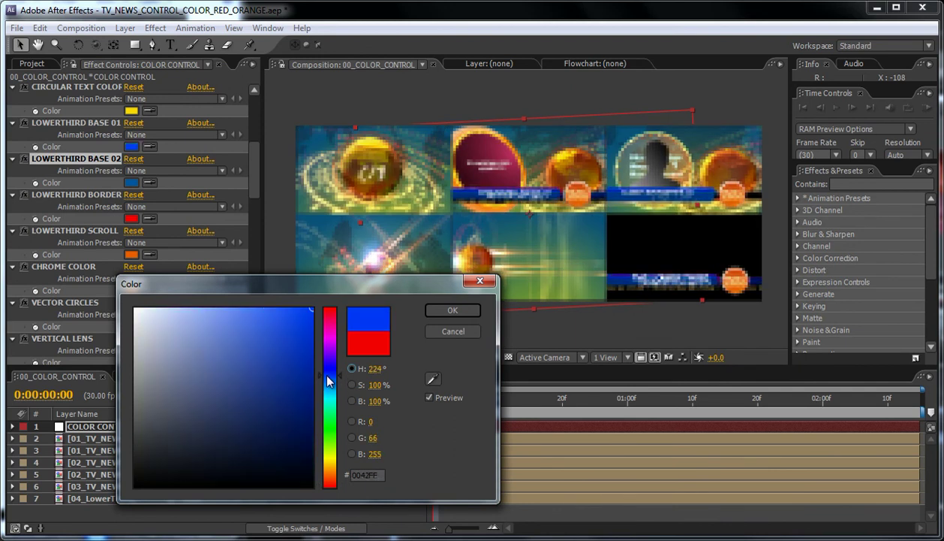
{"action": "left_click", "coordinate": [443, 309]}
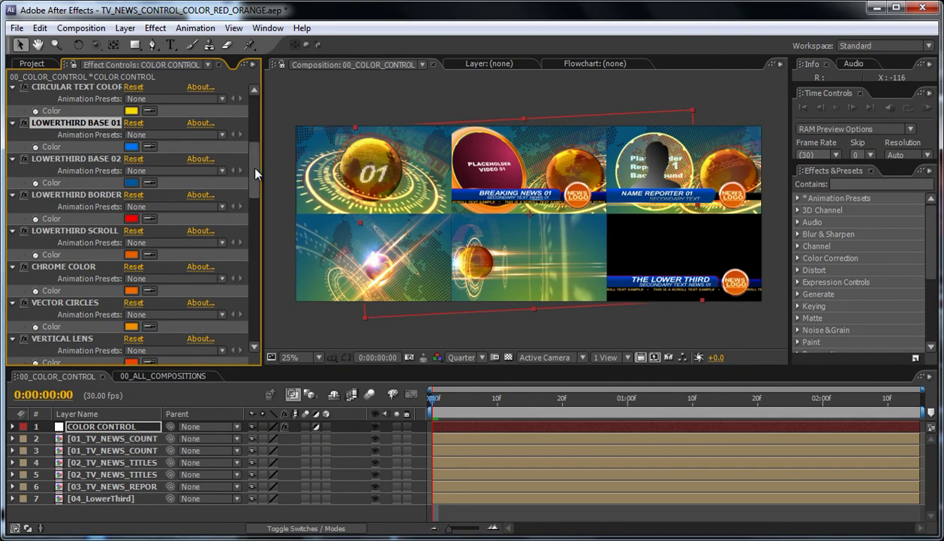
{"action": "left_click_drag", "start_coordinate": [255, 168], "coordinate": [267, 131]}
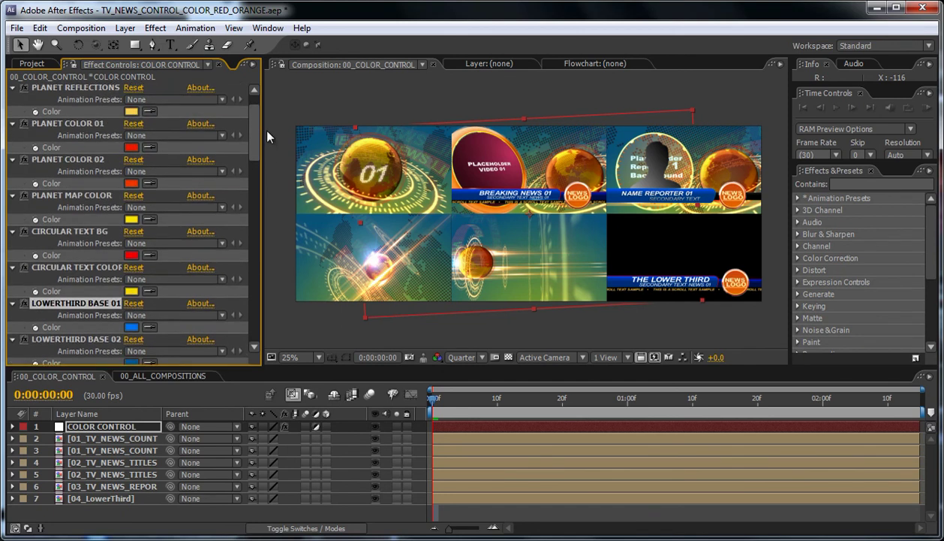